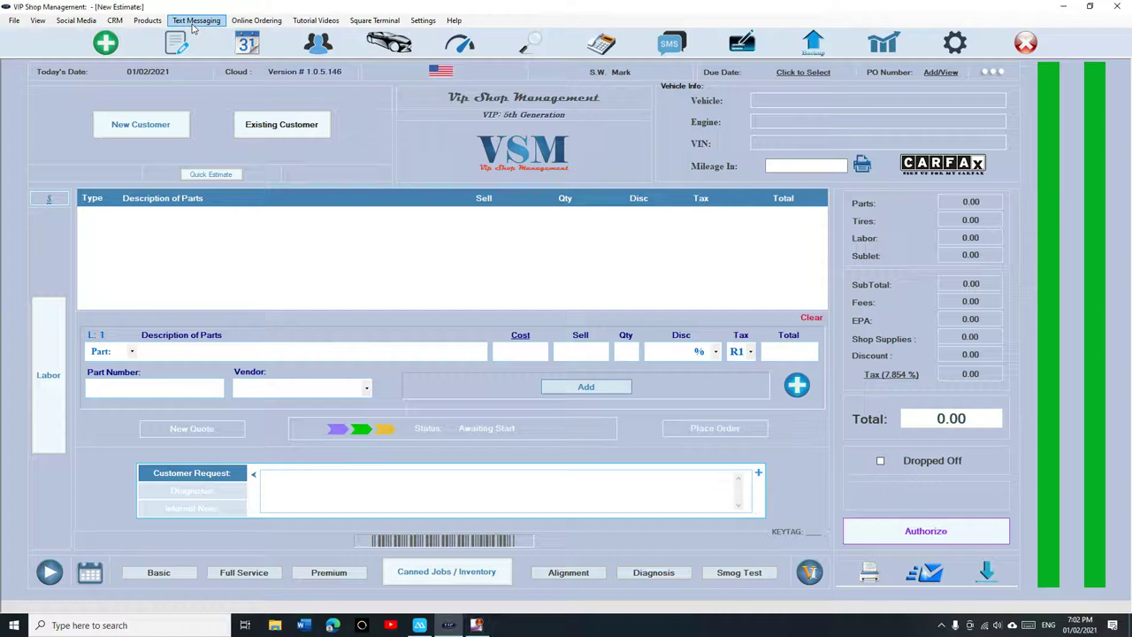
Subscribe to VIP Text Messaging, accepting the agreement and dismissing the confirmation popup.
{"action": "left_click", "coordinate": [192, 21]}
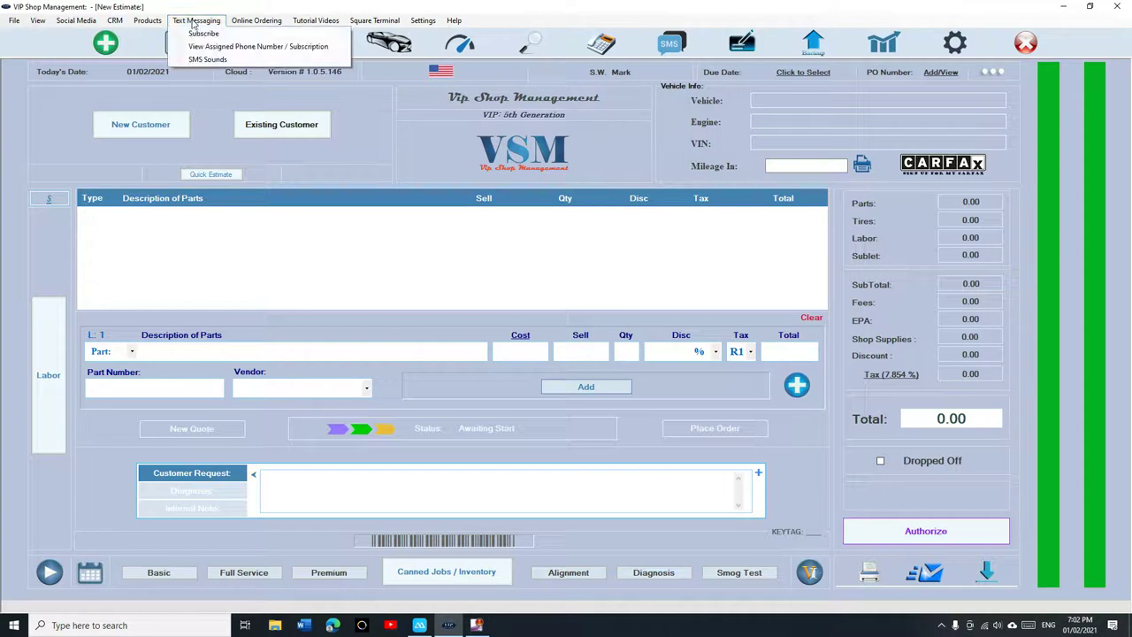
{"action": "left_click", "coordinate": [193, 33]}
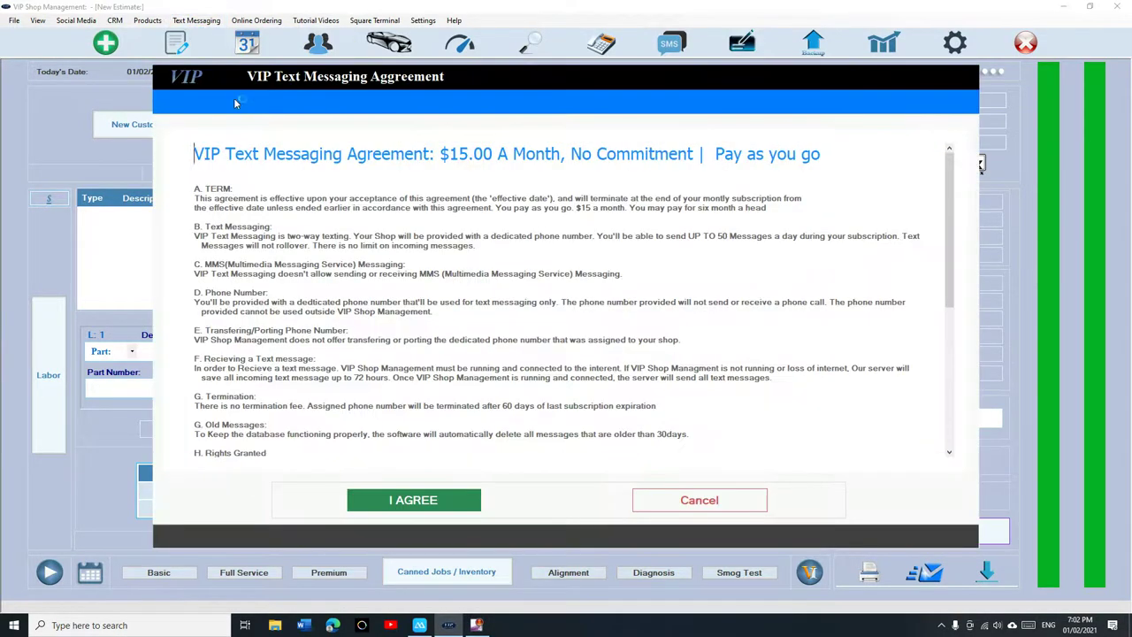
{"action": "left_click", "coordinate": [413, 500]}
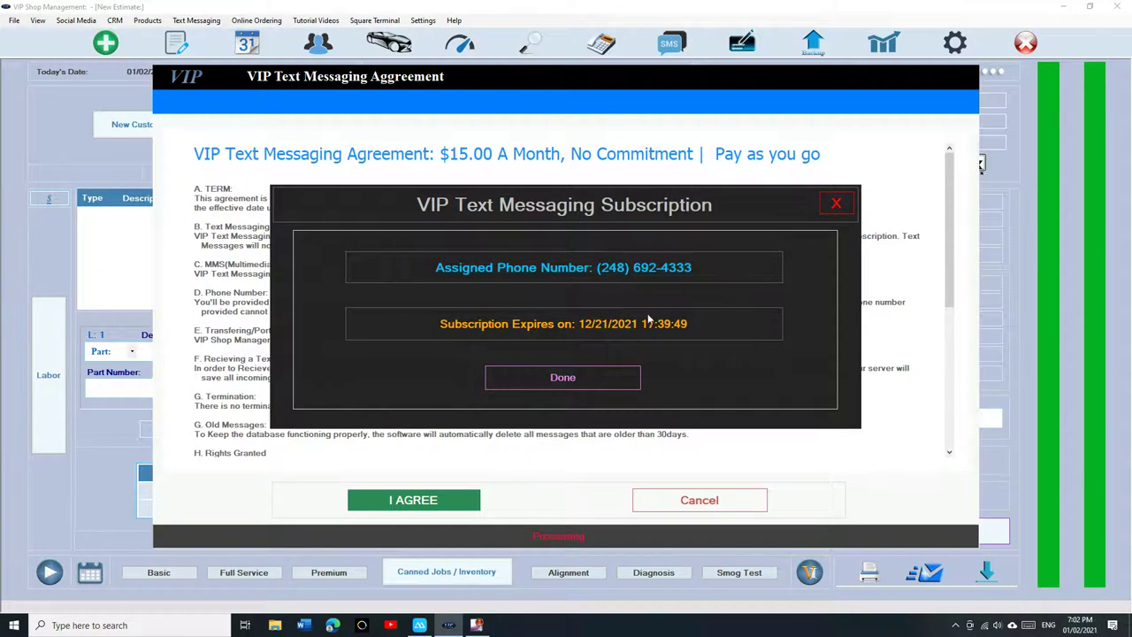
{"action": "left_click", "coordinate": [635, 372]}
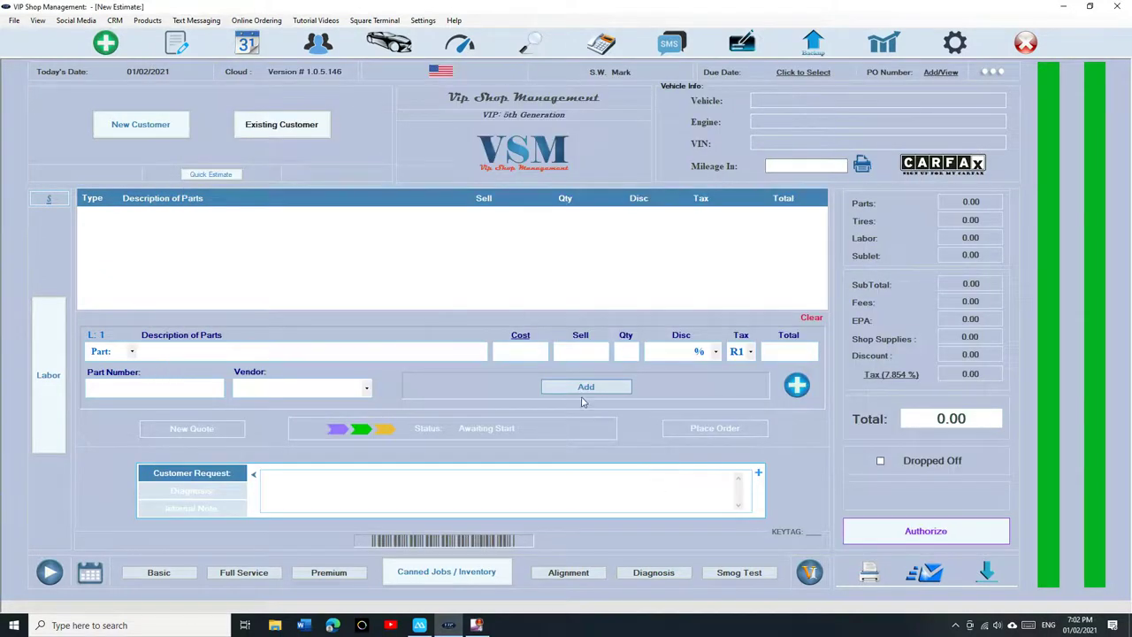
Open ready-for-checkout invoice 00012279 for the Jeep Trackhawk, then hide the ApowerMirror window.
{"action": "left_click", "coordinate": [177, 44]}
{"action": "left_click", "coordinate": [652, 142]}
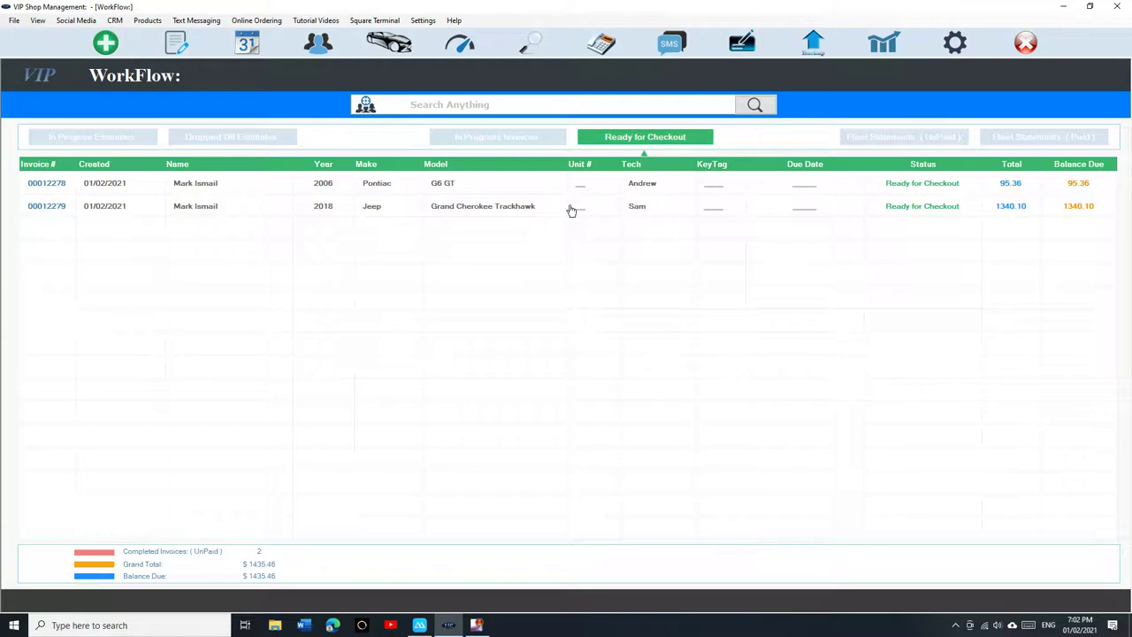
{"action": "double_click", "coordinate": [569, 210]}
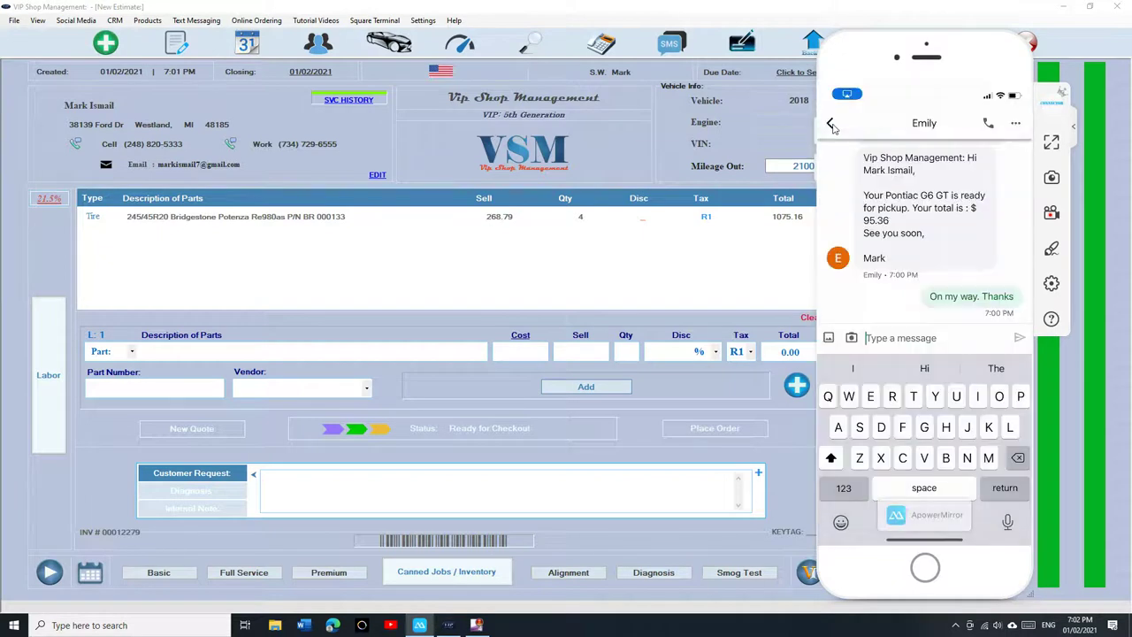
{"action": "left_click", "coordinate": [832, 125]}
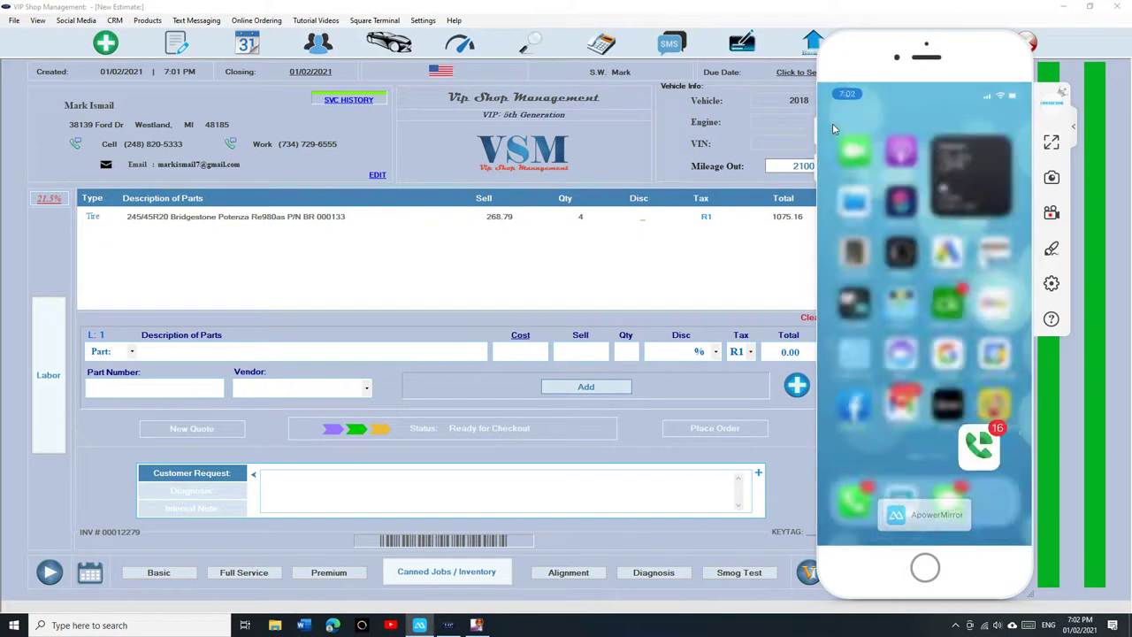
{"action": "left_click", "coordinate": [995, 44]}
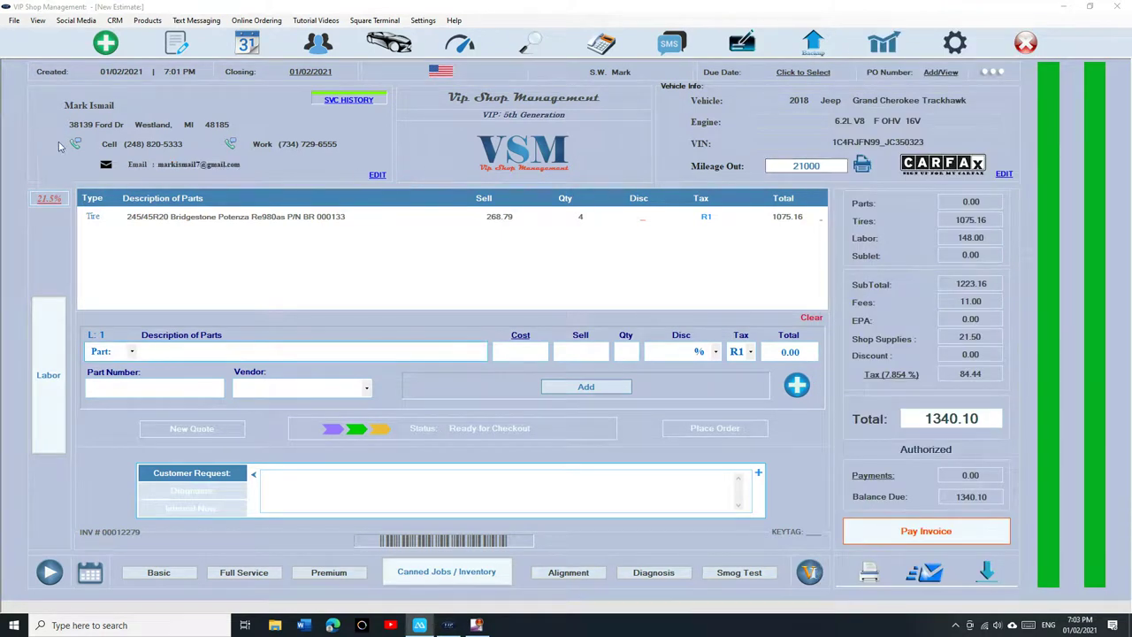
Send the customer the Ready pickup text message from the Jeep invoice.
{"action": "left_click", "coordinate": [75, 150]}
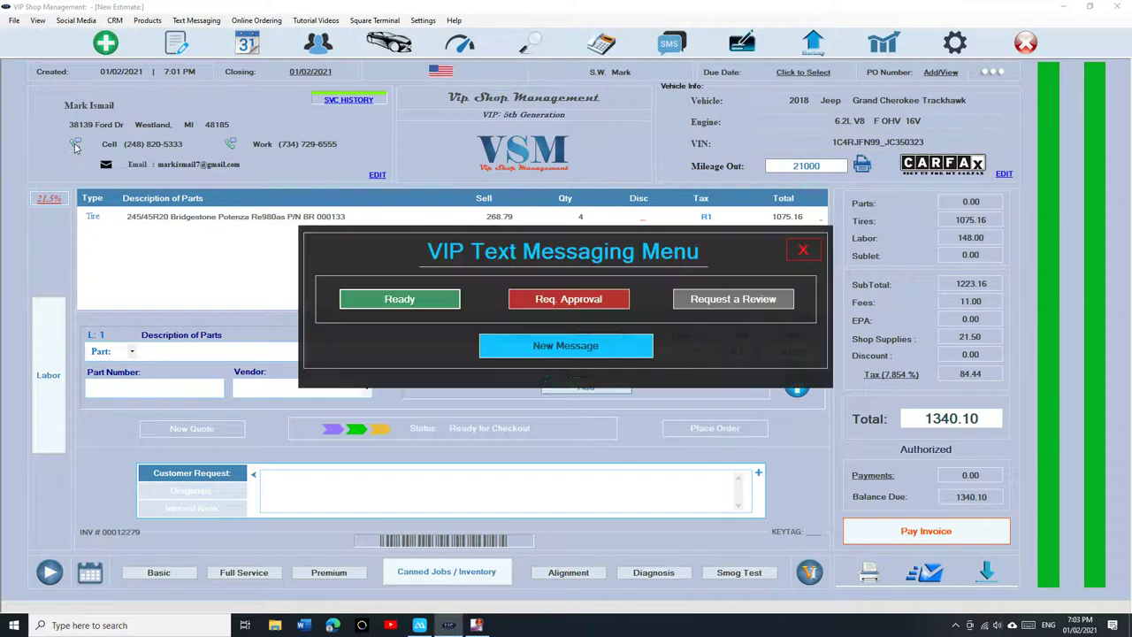
{"action": "left_click", "coordinate": [422, 299]}
{"action": "scroll", "coordinate": [398, 386], "scroll_direction": "down", "scroll_amount": 1}
{"action": "scroll", "coordinate": [380, 386], "scroll_direction": "up", "scroll_amount": 1}
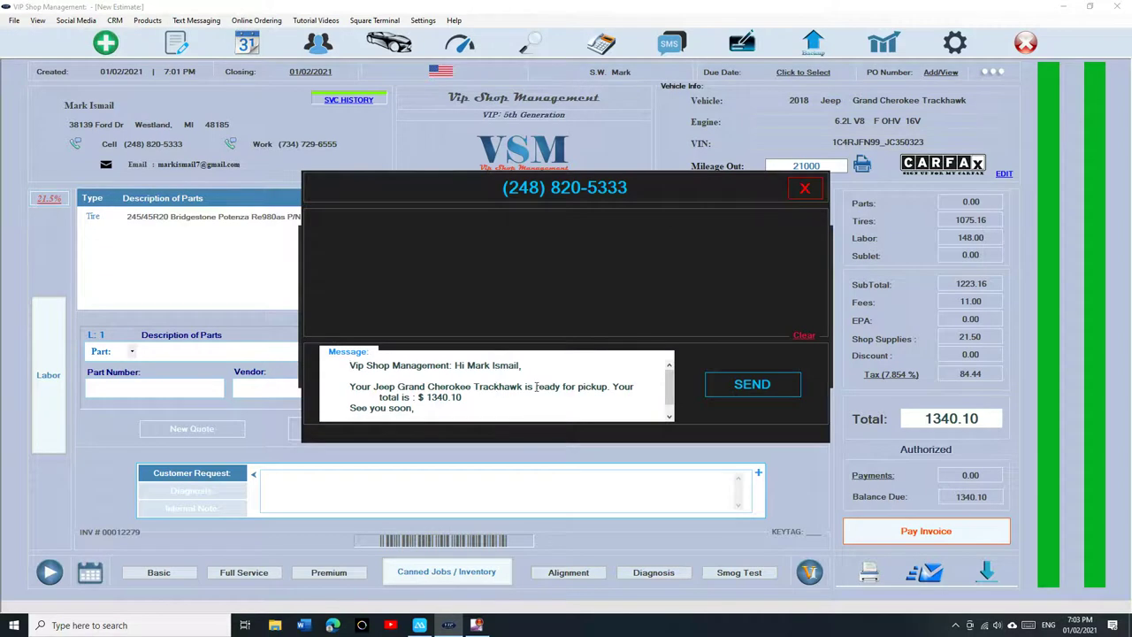
{"action": "scroll", "coordinate": [535, 386], "scroll_direction": "down", "scroll_amount": 2}
{"action": "left_click", "coordinate": [739, 386]}
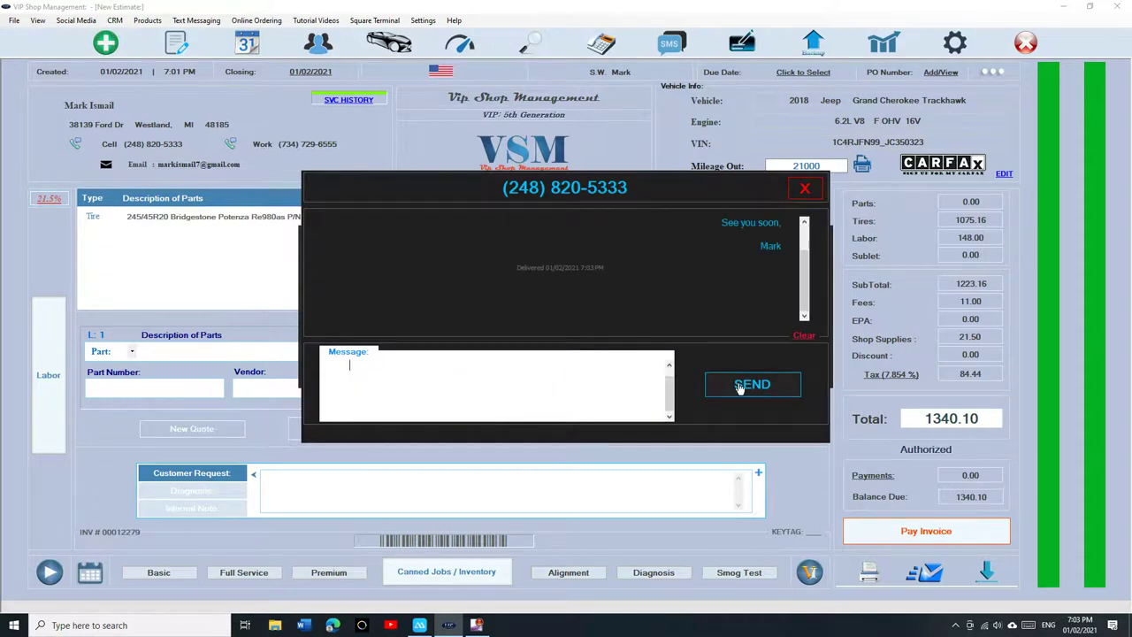
Reply 'On my way' from the mirrored phone, then close the text conversation window.
{"action": "left_click", "coordinate": [448, 624]}
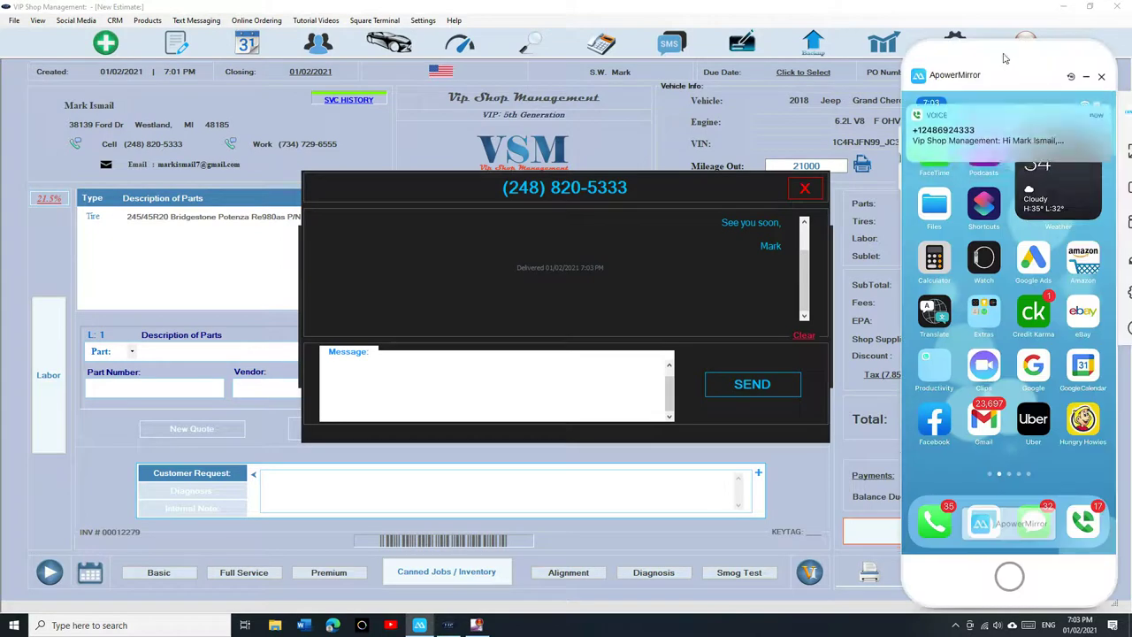
{"action": "left_click", "coordinate": [1105, 143]}
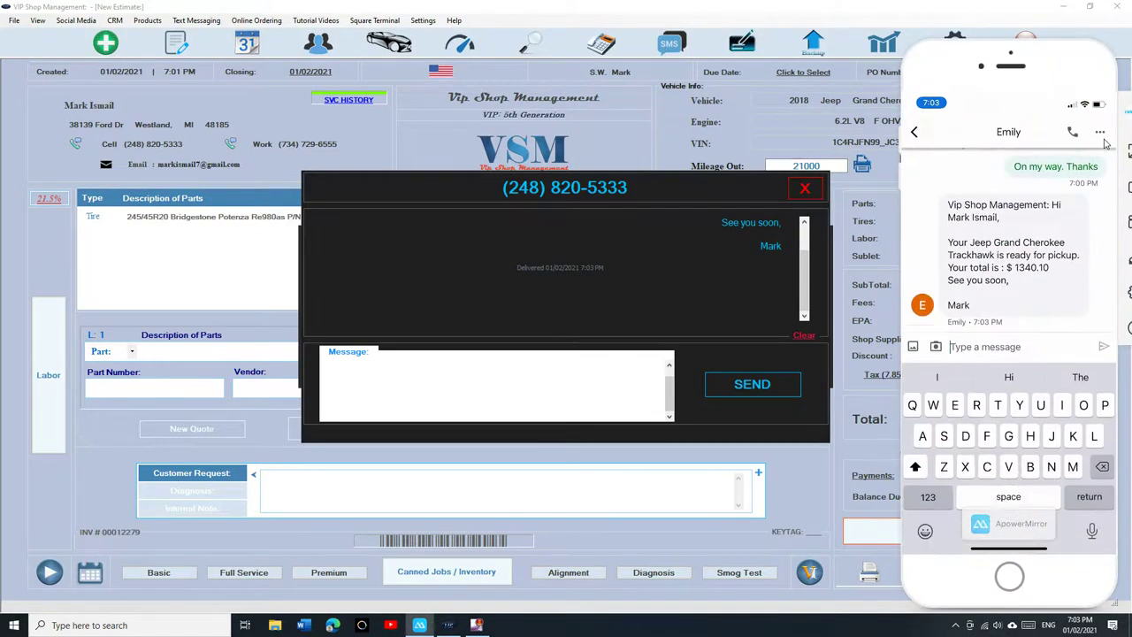
{"action": "type", "text": "On"}
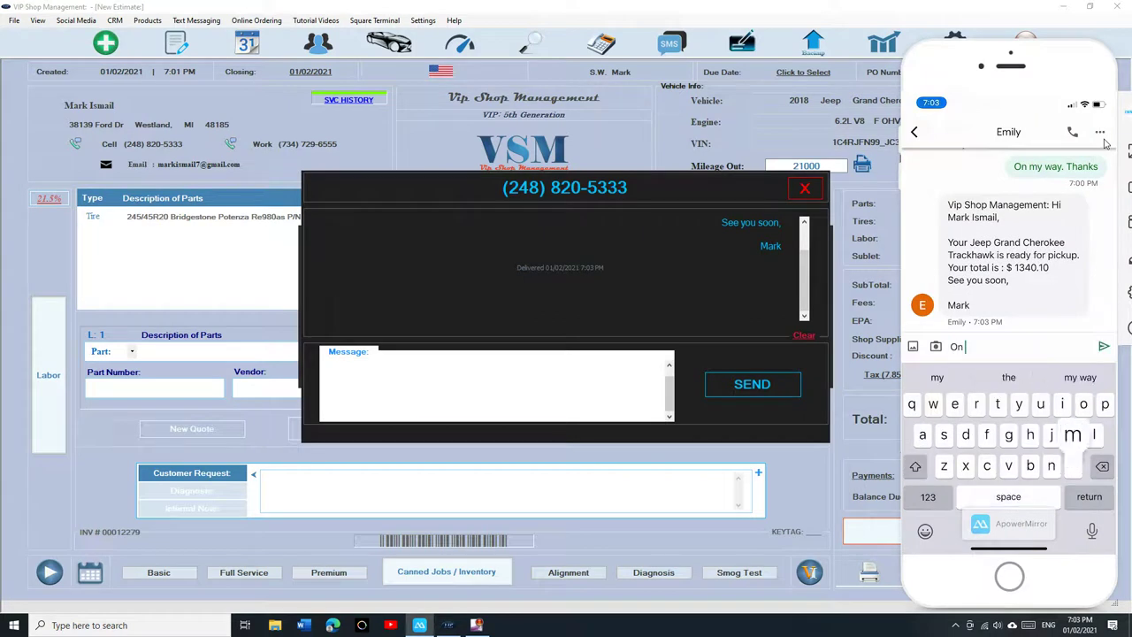
{"action": "type", "text": " my way"}
{"action": "key", "text": "Return"}
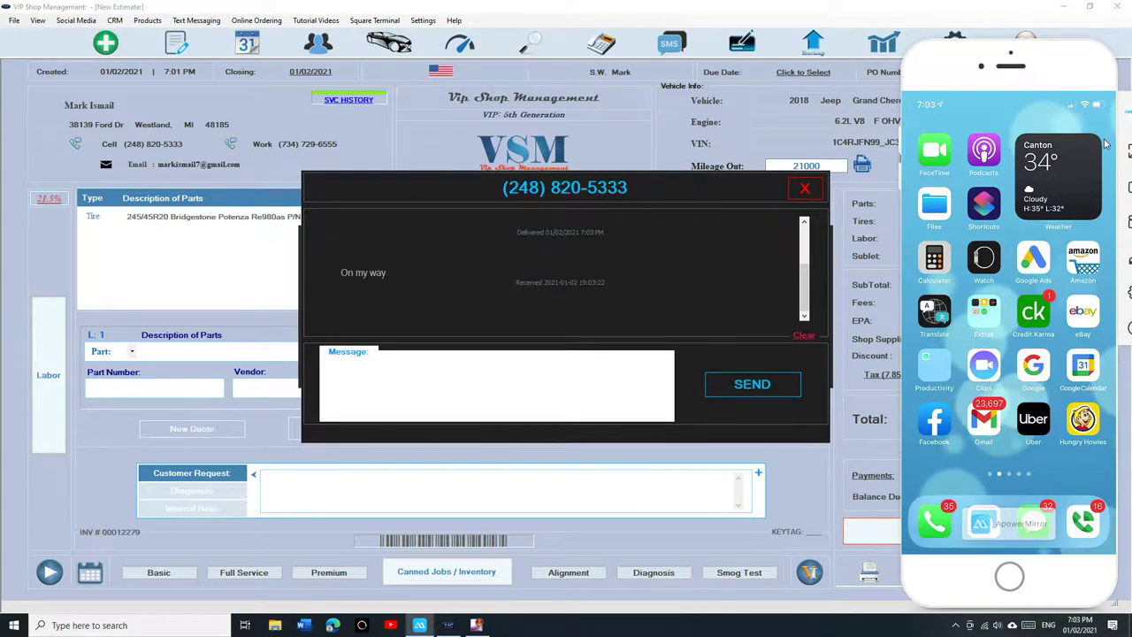
{"action": "scroll", "coordinate": [630, 282], "scroll_direction": "up", "scroll_amount": 3}
{"action": "scroll", "coordinate": [631, 282], "scroll_direction": "down", "scroll_amount": 3}
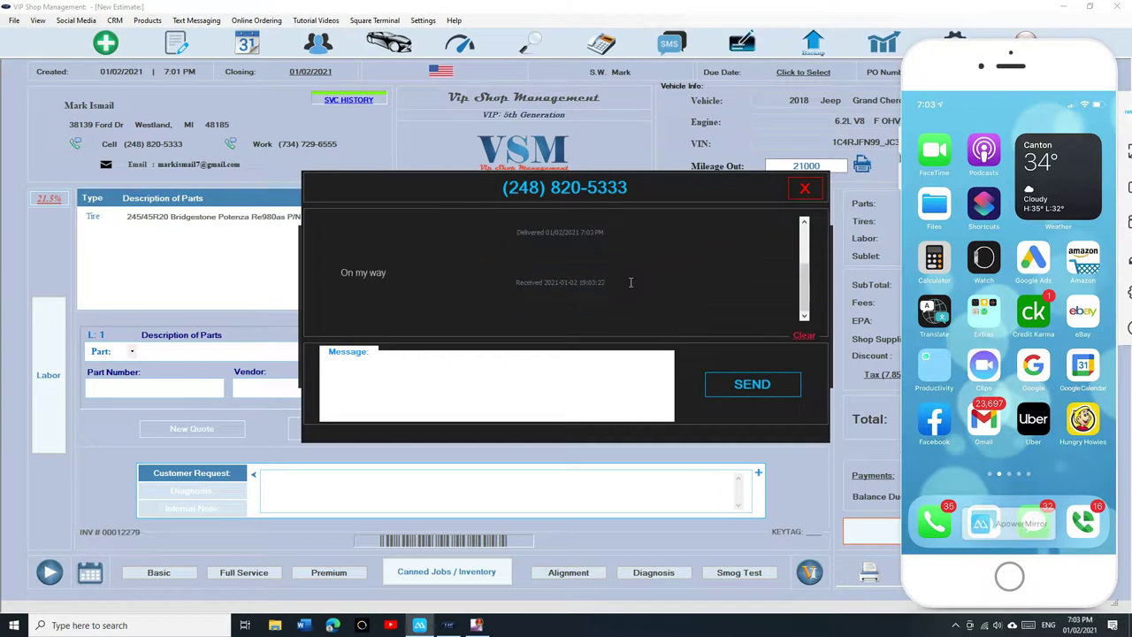
{"action": "mouse_move", "coordinate": [1074, 76]}
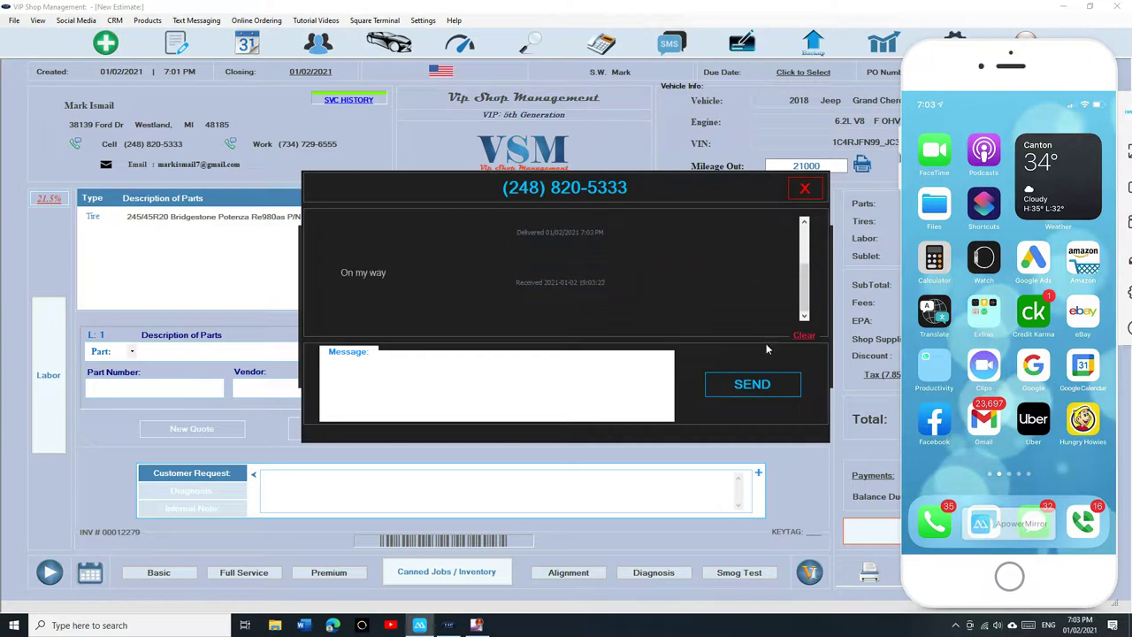
{"action": "left_click", "coordinate": [805, 187]}
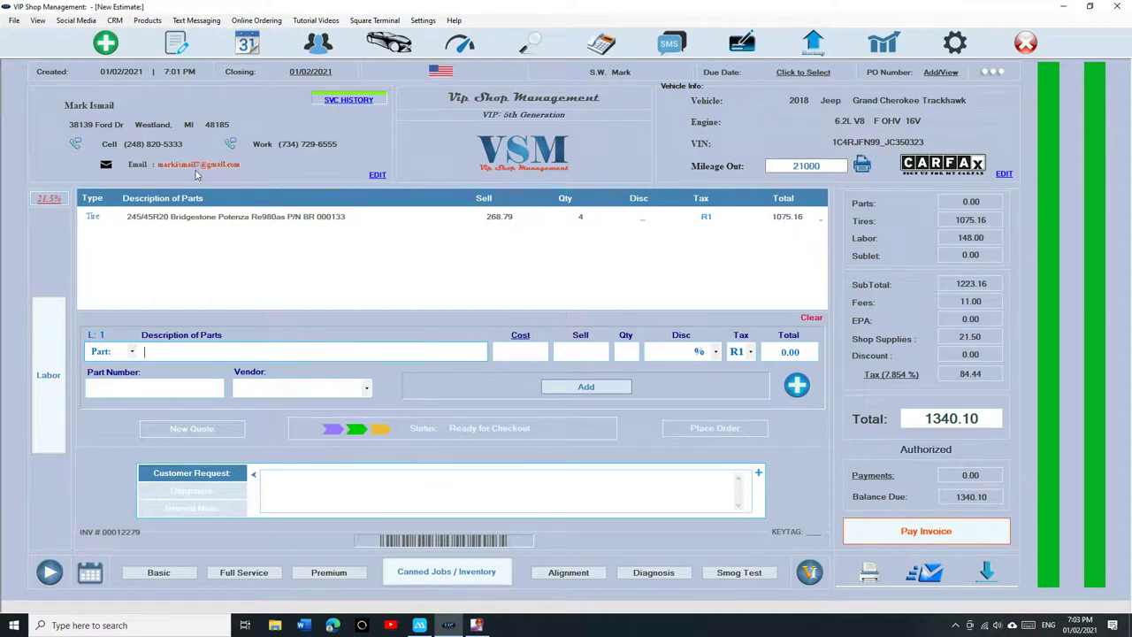
Pay the full 1340.10 on the Jeep invoice in cash.
{"action": "left_click", "coordinate": [906, 532]}
{"action": "left_click", "coordinate": [416, 386]}
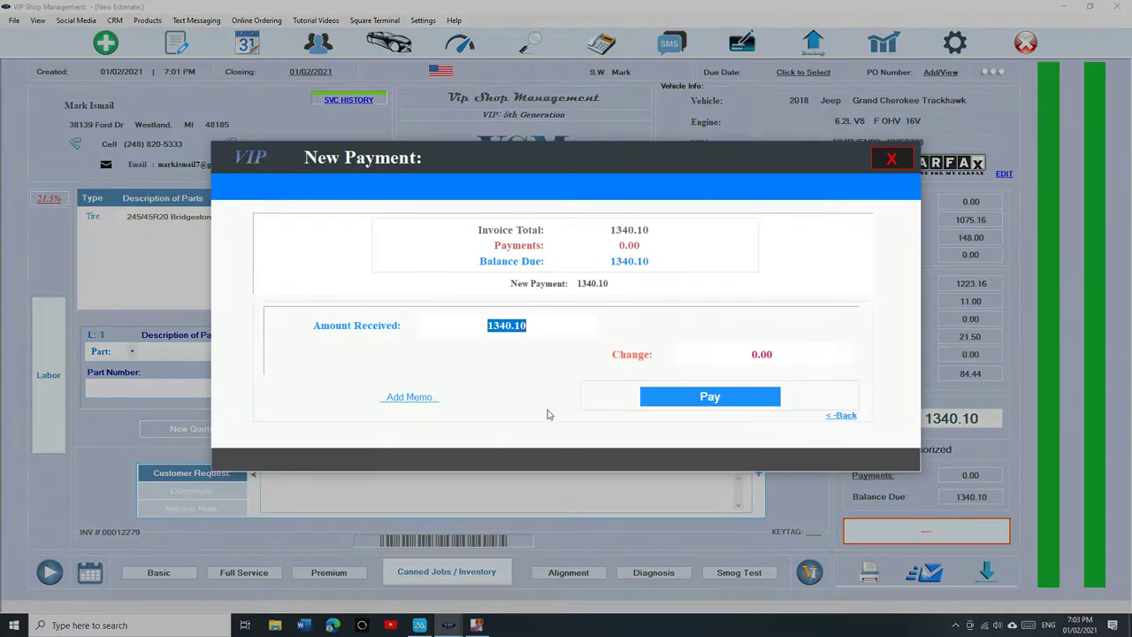
{"action": "left_click", "coordinate": [740, 402]}
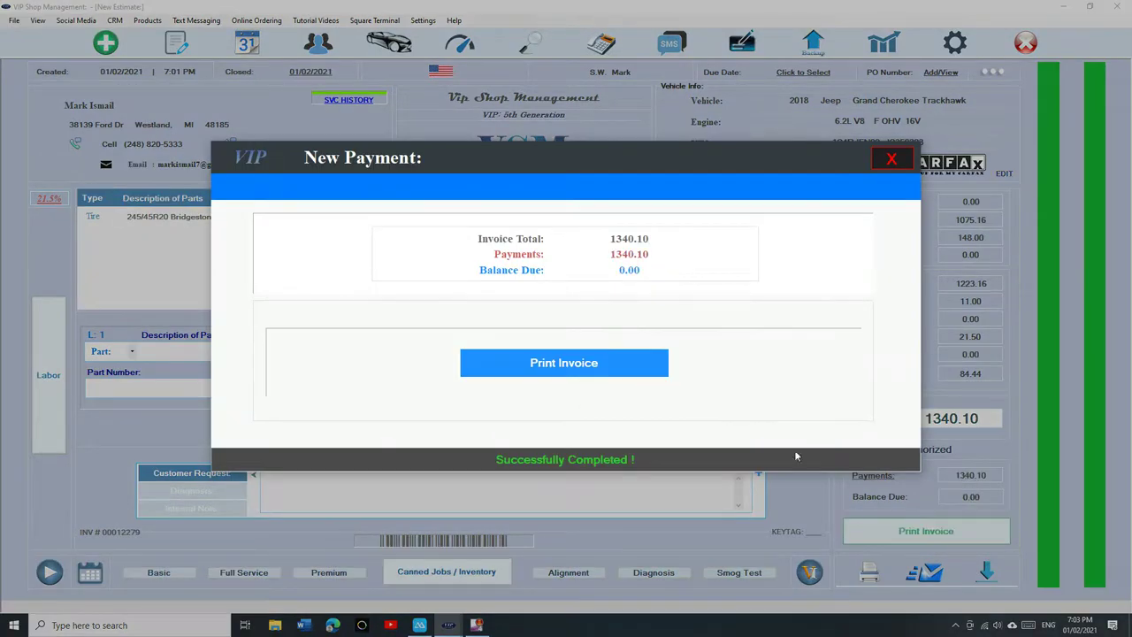
Close the payment window and email the completed Jeep invoice to the customer.
{"action": "left_click", "coordinate": [891, 158]}
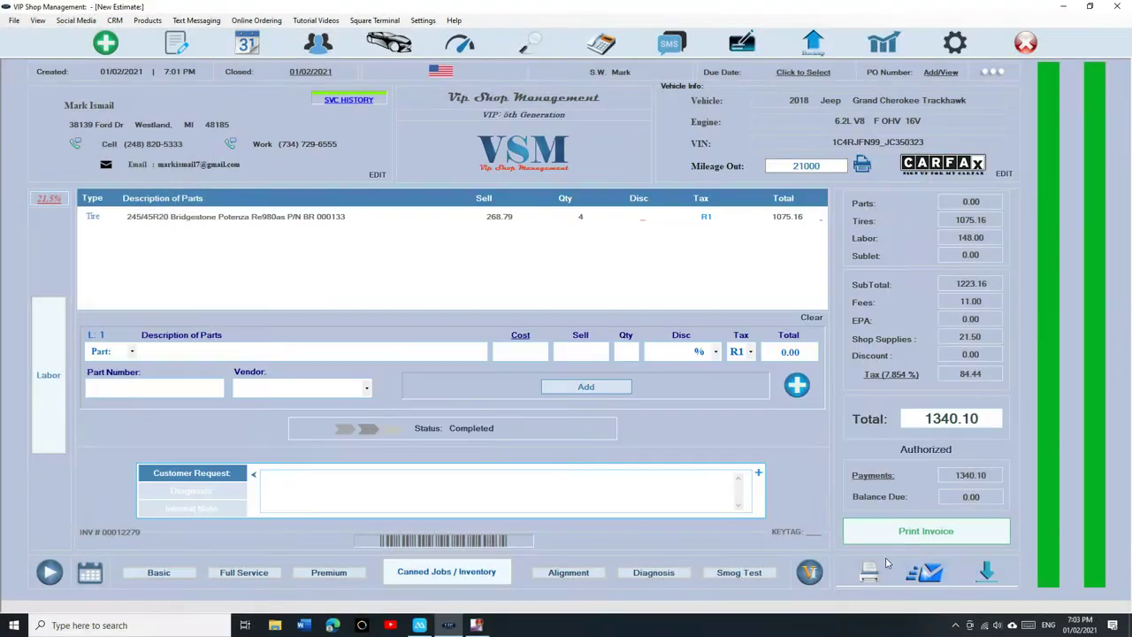
{"action": "left_click", "coordinate": [928, 573]}
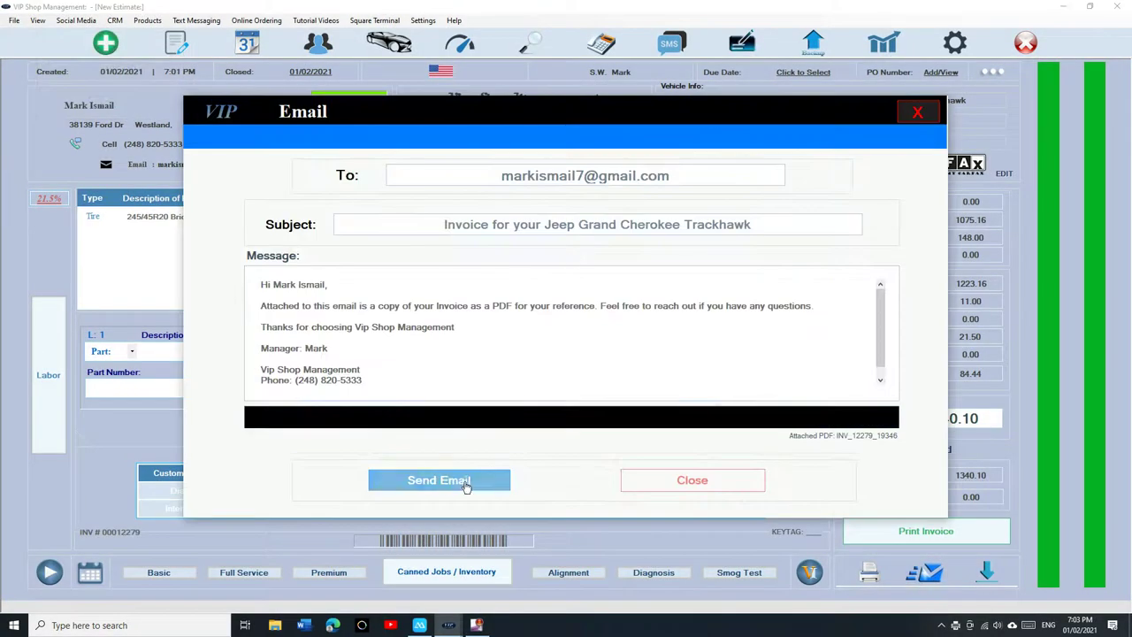
{"action": "left_click", "coordinate": [466, 487]}
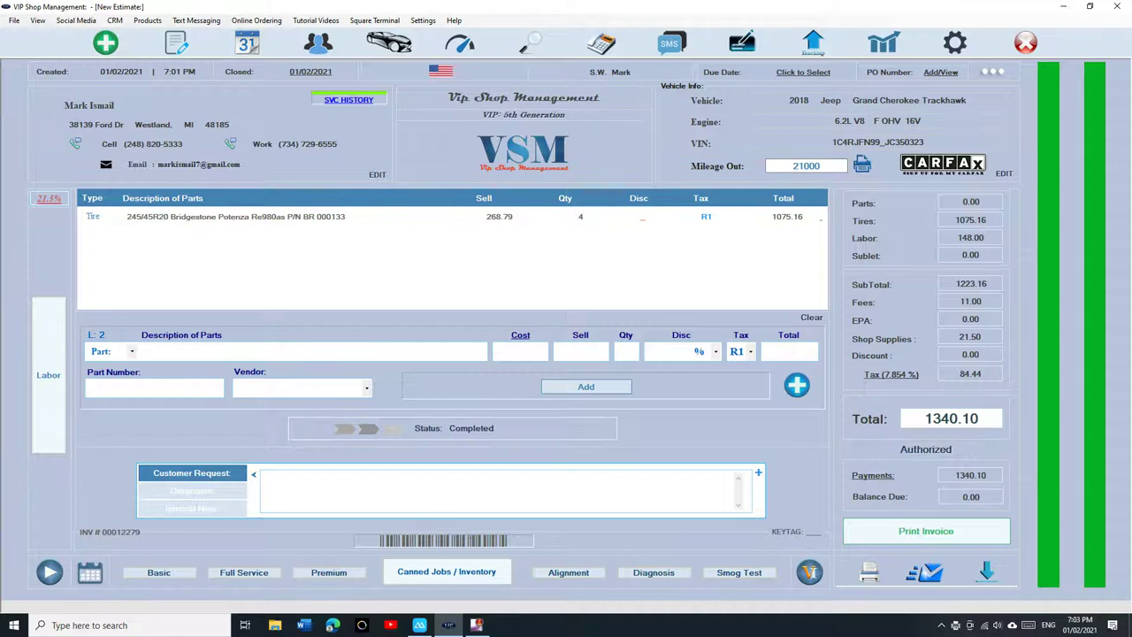
On the mirrored iPhone, open the new Jeep invoice email and view its PDF attachment.
{"action": "key", "text": "alt+Tab"}
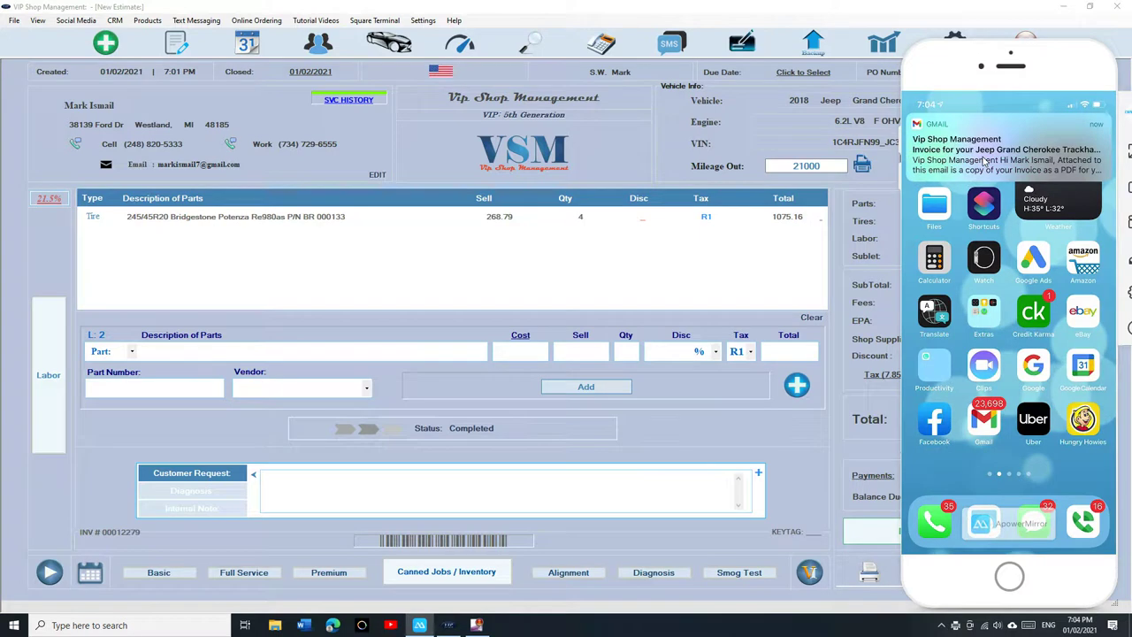
{"action": "left_click", "coordinate": [983, 161]}
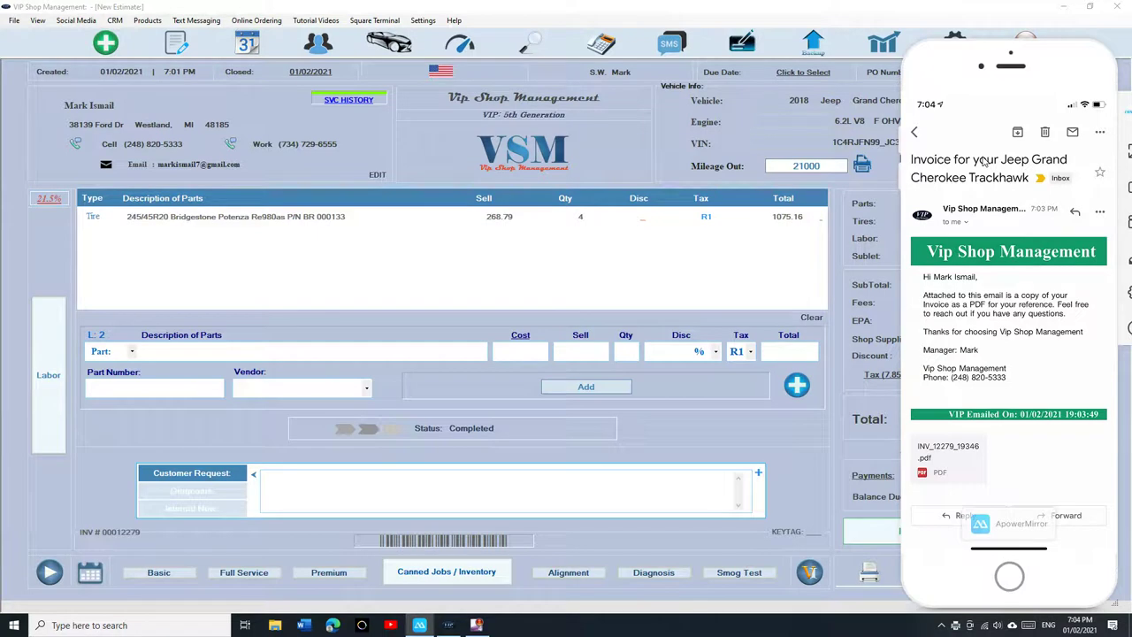
{"action": "left_click", "coordinate": [950, 457]}
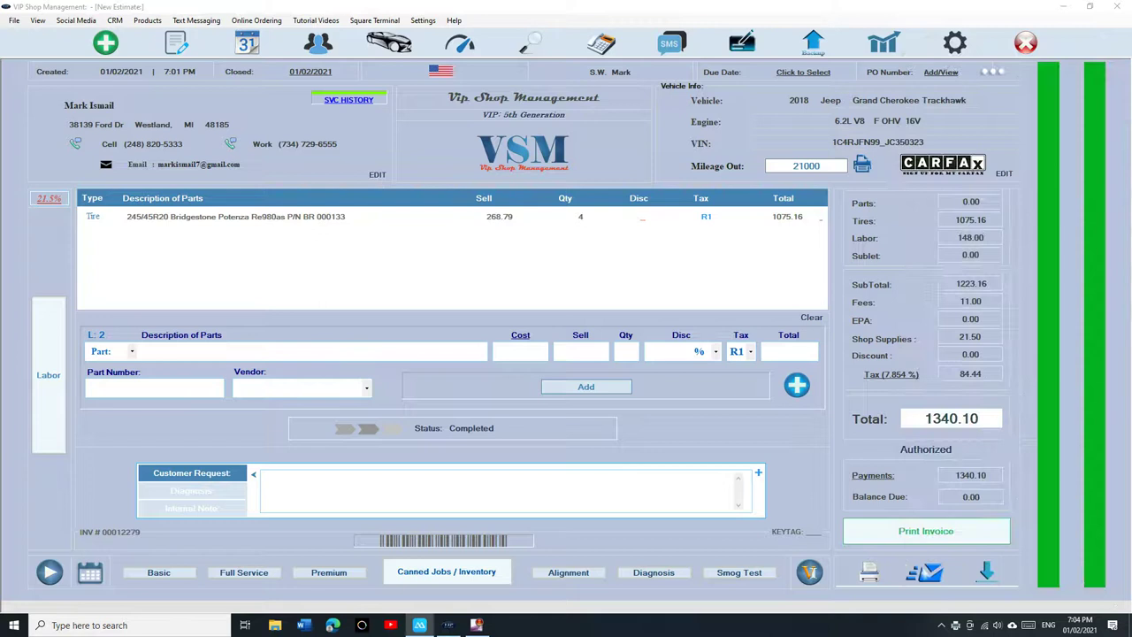
Start a new estimate for the existing customer's 2006 Pontiac G6 GT.
{"action": "left_click", "coordinate": [105, 43]}
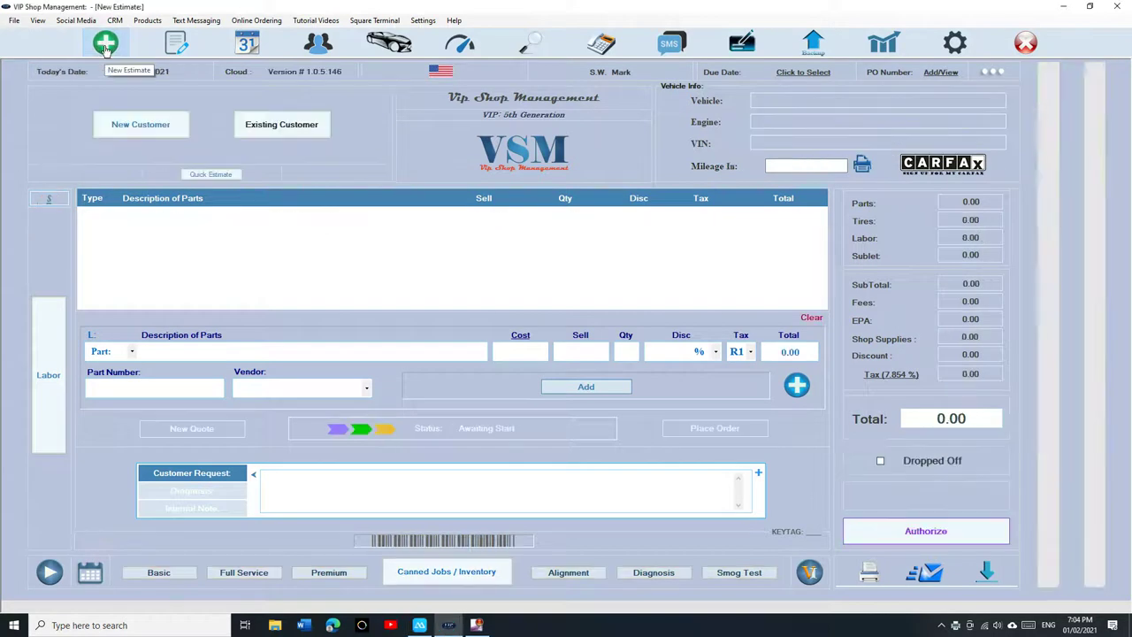
{"action": "left_click", "coordinate": [299, 124]}
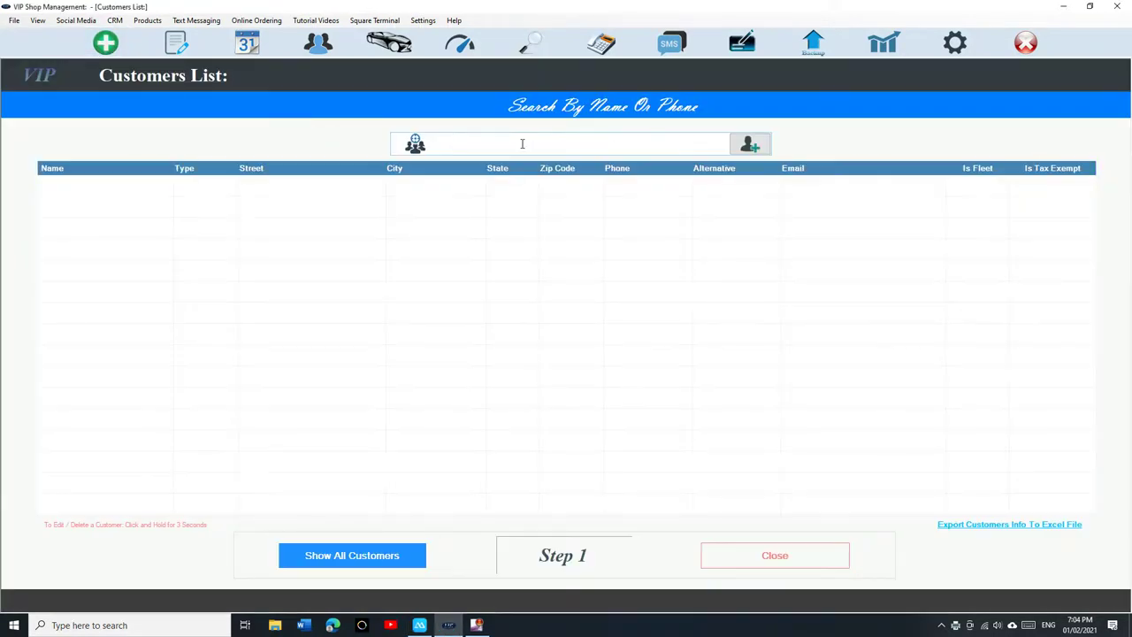
{"action": "type", "text": "mark"}
{"action": "type", "text": " r"}
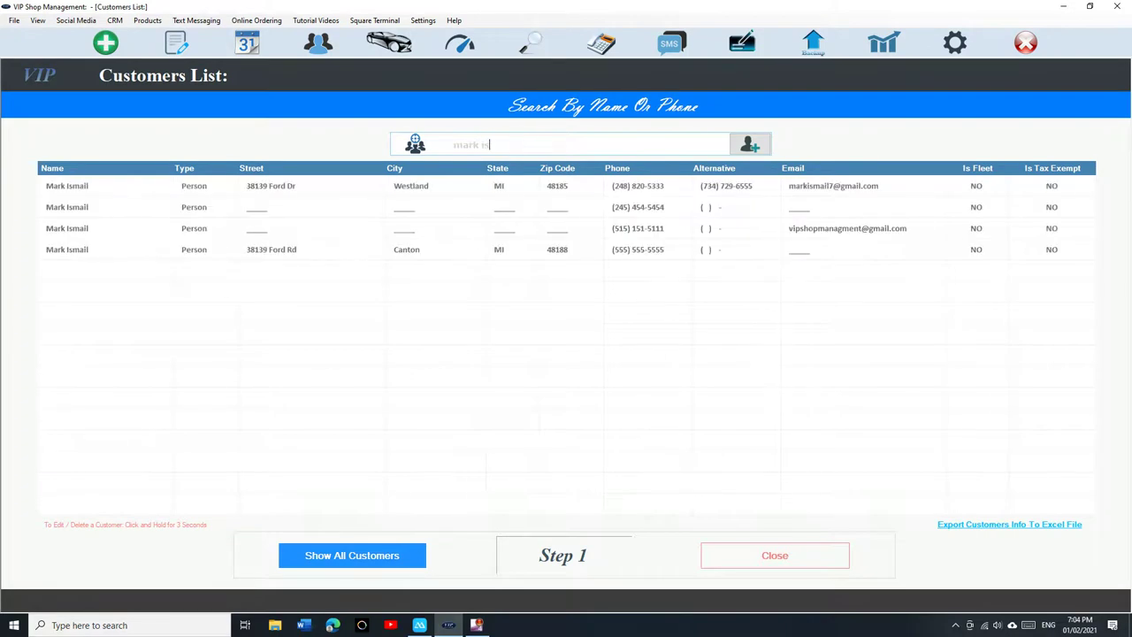
{"action": "left_click", "coordinate": [419, 200]}
{"action": "left_click", "coordinate": [416, 205]}
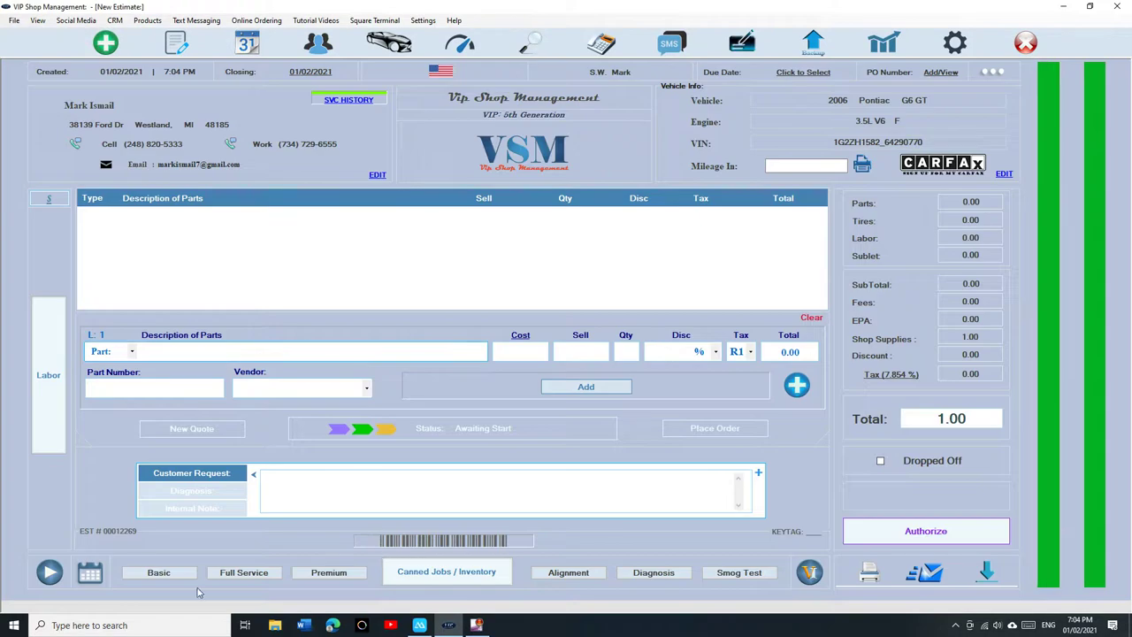
Add Full Service Oil Change and Alignment to the estimate, then cancel authorizing.
{"action": "left_click", "coordinate": [243, 575]}
{"action": "left_click", "coordinate": [568, 573]}
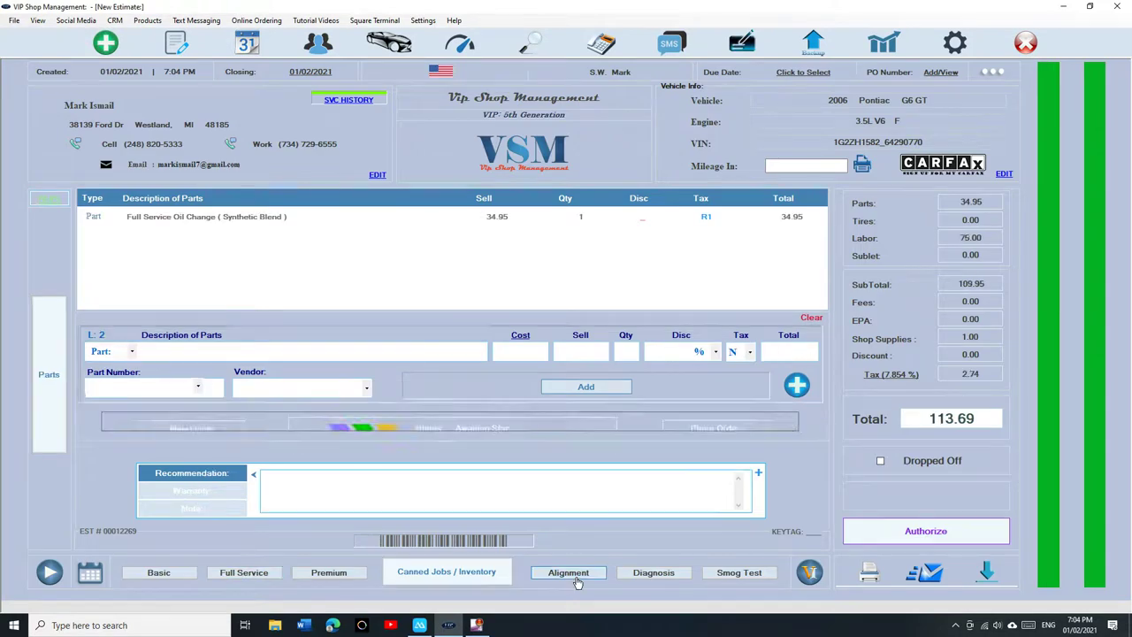
{"action": "left_click", "coordinate": [54, 412]}
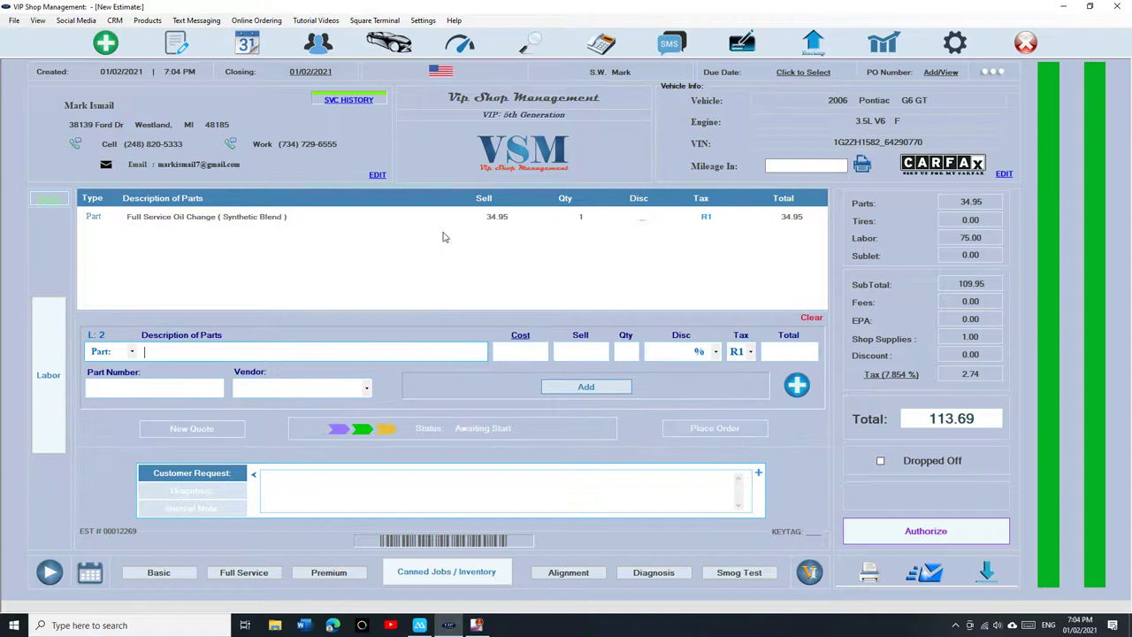
{"action": "left_click", "coordinate": [931, 530]}
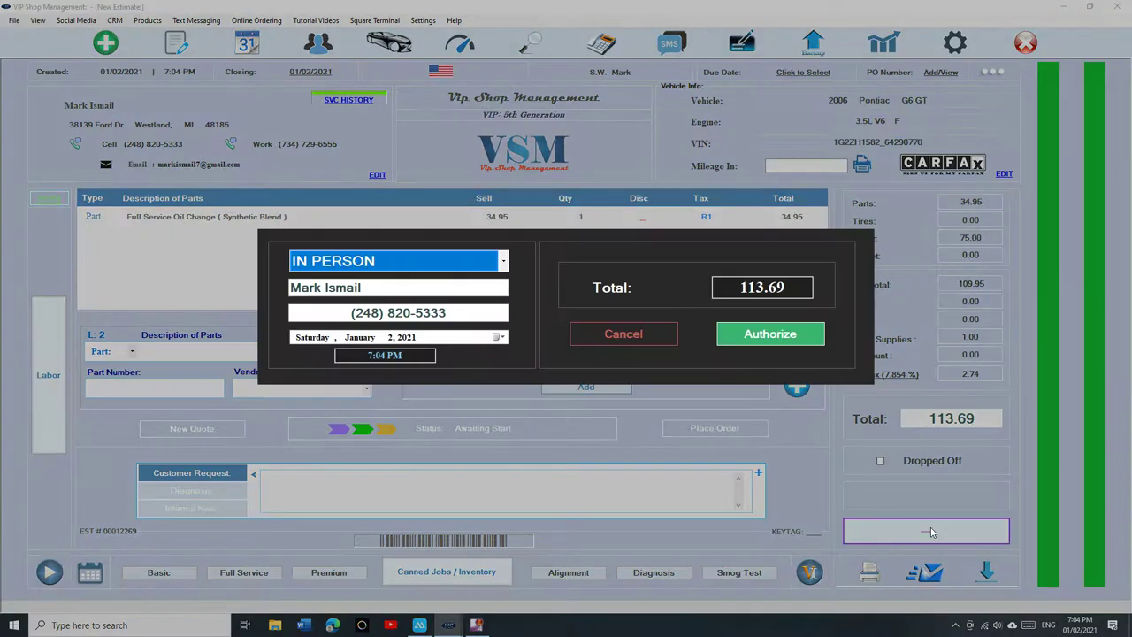
{"action": "left_click", "coordinate": [632, 337]}
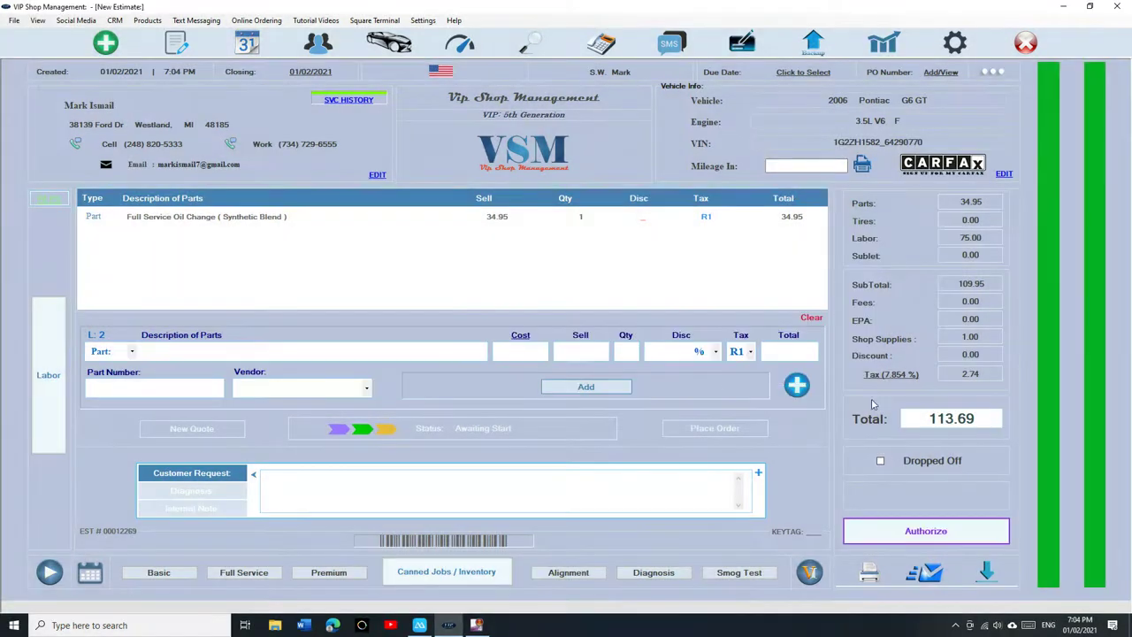
Send a Request Approval email with the line 'If you agree to the estimate, Please reply with YES'.
{"action": "left_click", "coordinate": [924, 573]}
{"action": "left_click", "coordinate": [598, 339]}
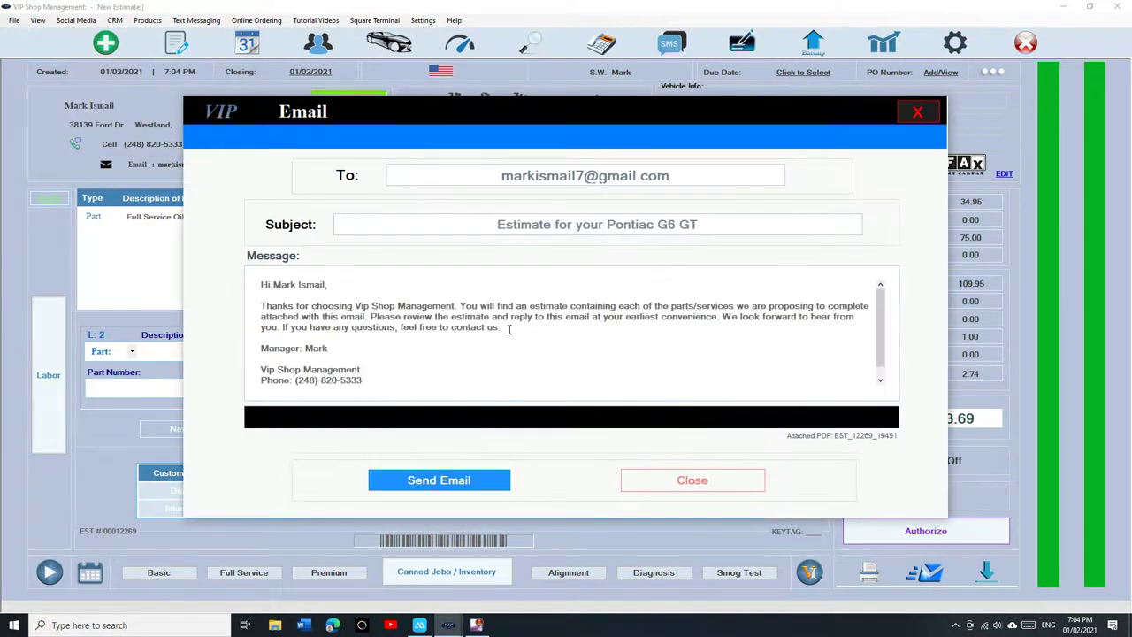
{"action": "left_click", "coordinate": [509, 329]}
{"action": "key", "text": "Return"}
{"action": "key", "text": "Return"}
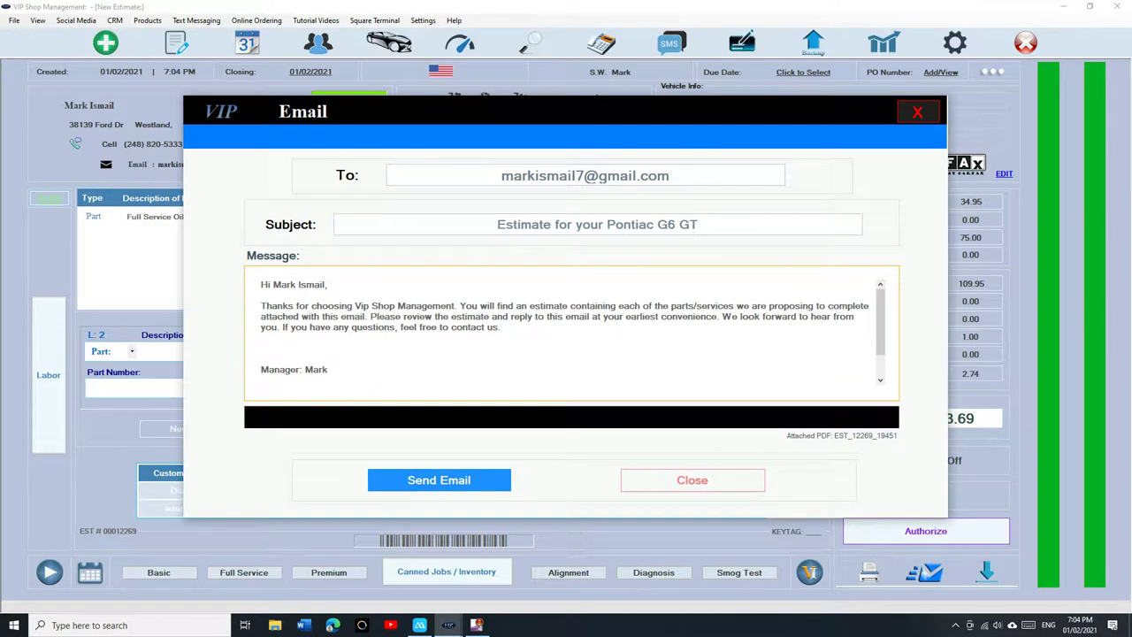
{"action": "type", "text": "If you agree to the estimate, Please repl"}
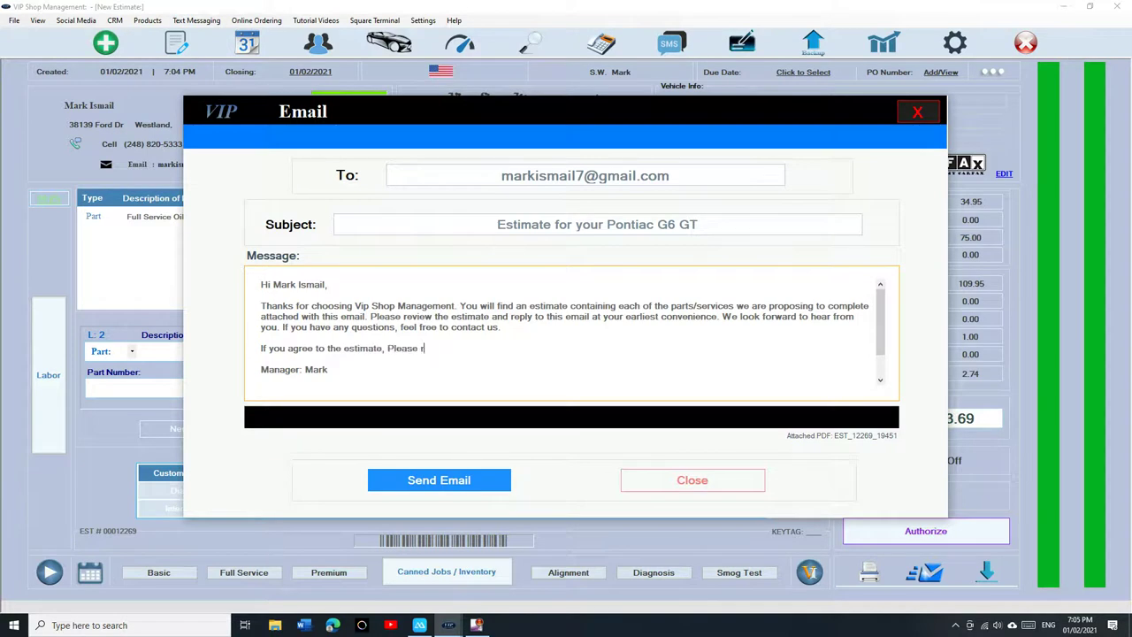
{"action": "type", "text": "y with yest"}
{"action": "key", "text": "BackSpace"}
{"action": "key", "text": "BackSpace"}
{"action": "key", "text": "BackSpace"}
{"action": "key", "text": "BackSpace"}
{"action": "type", "text": "YES"}
{"action": "left_click", "coordinate": [404, 498]}
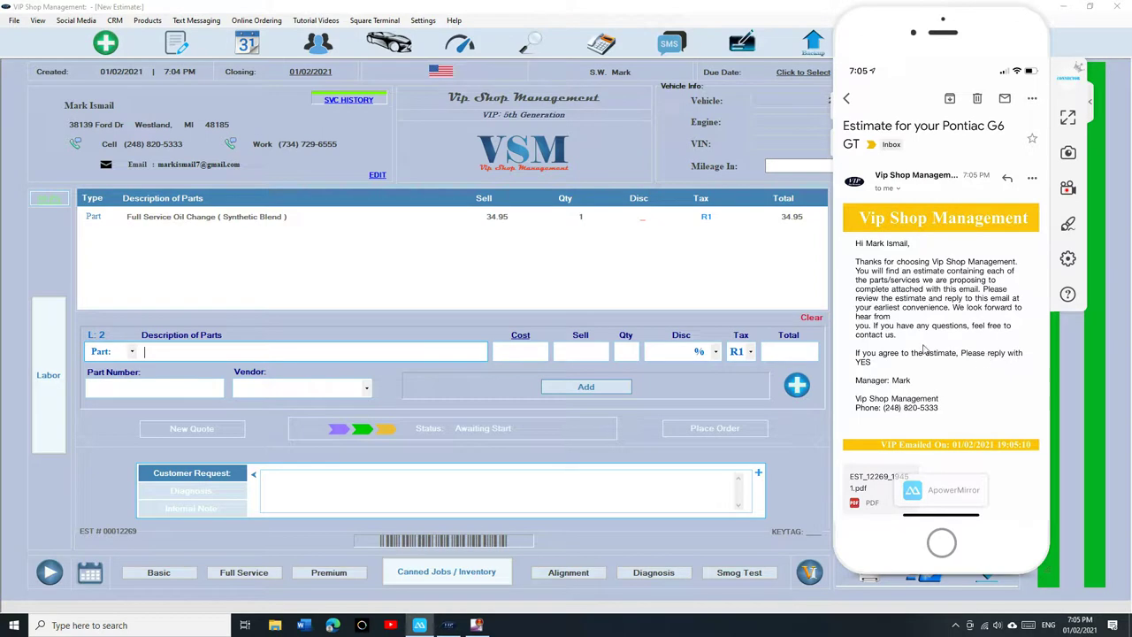
View the Pontiac estimate PDF on the iPhone, then send the 'Yes, I approve.' reply.
{"action": "left_click", "coordinate": [862, 500]}
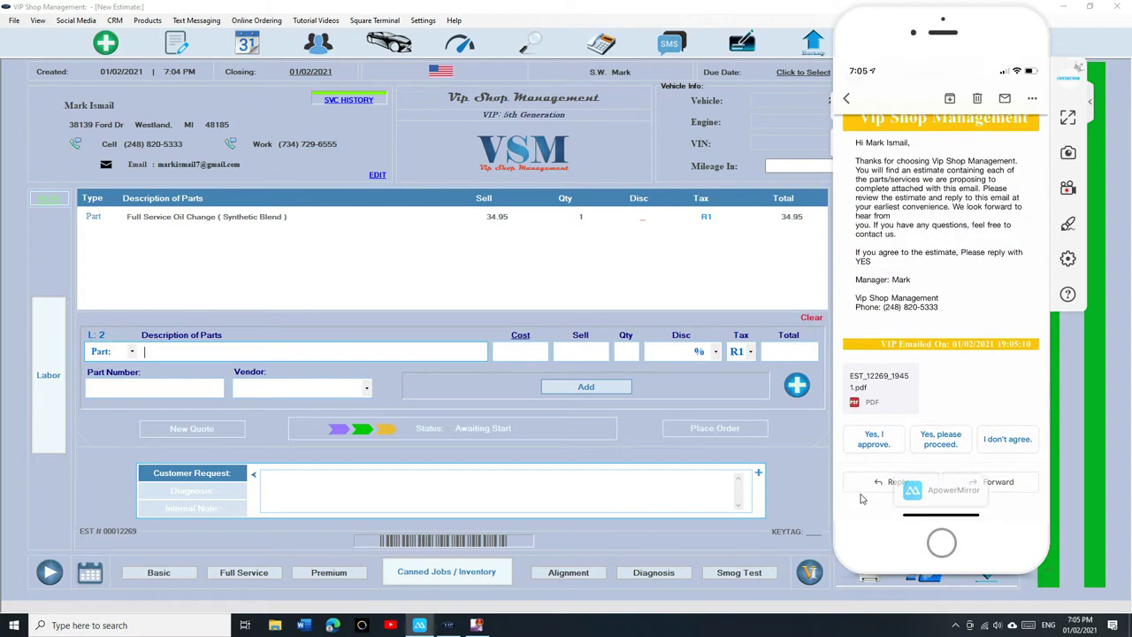
{"action": "left_click", "coordinate": [874, 440]}
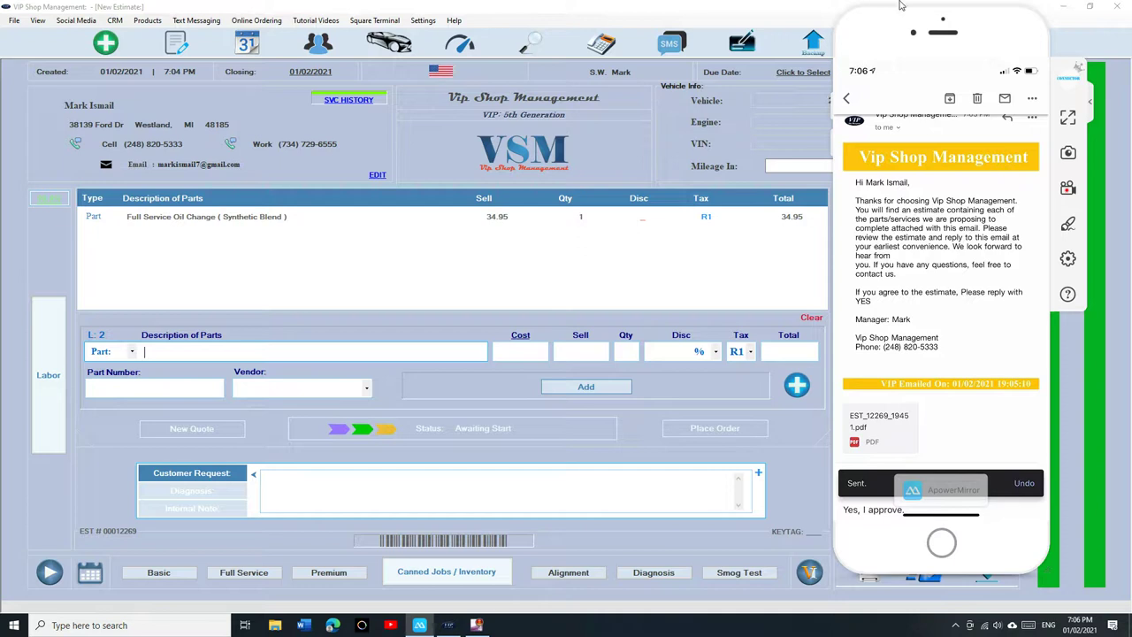
Close the iPhone mirror and authorize the Pontiac estimate with EMAIL as the approval method.
{"action": "left_click", "coordinate": [1035, 7]}
{"action": "left_click", "coordinate": [941, 533]}
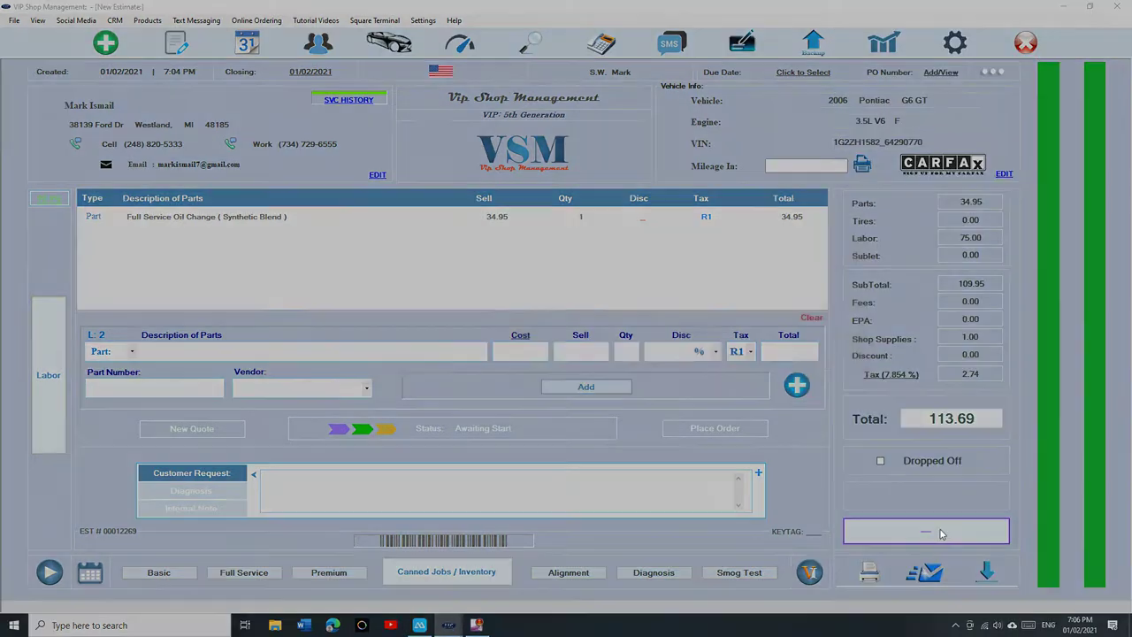
{"action": "left_click", "coordinate": [397, 261]}
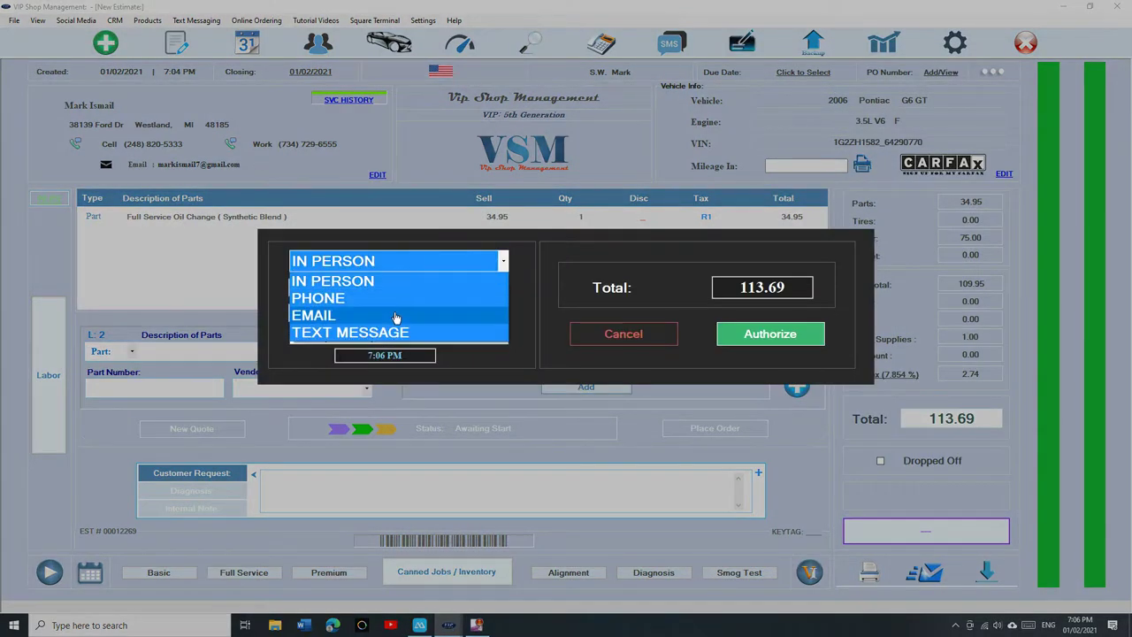
{"action": "left_click", "coordinate": [397, 316]}
{"action": "left_click", "coordinate": [758, 337]}
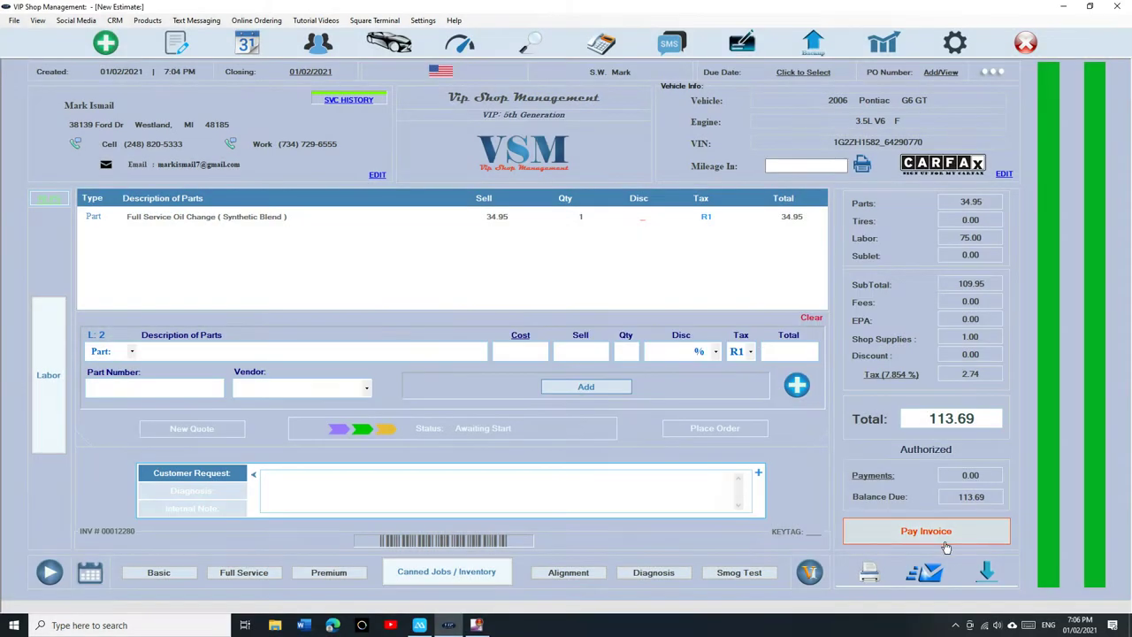
Pay the 113.69 invoice balance in cash.
{"action": "left_click", "coordinate": [875, 533]}
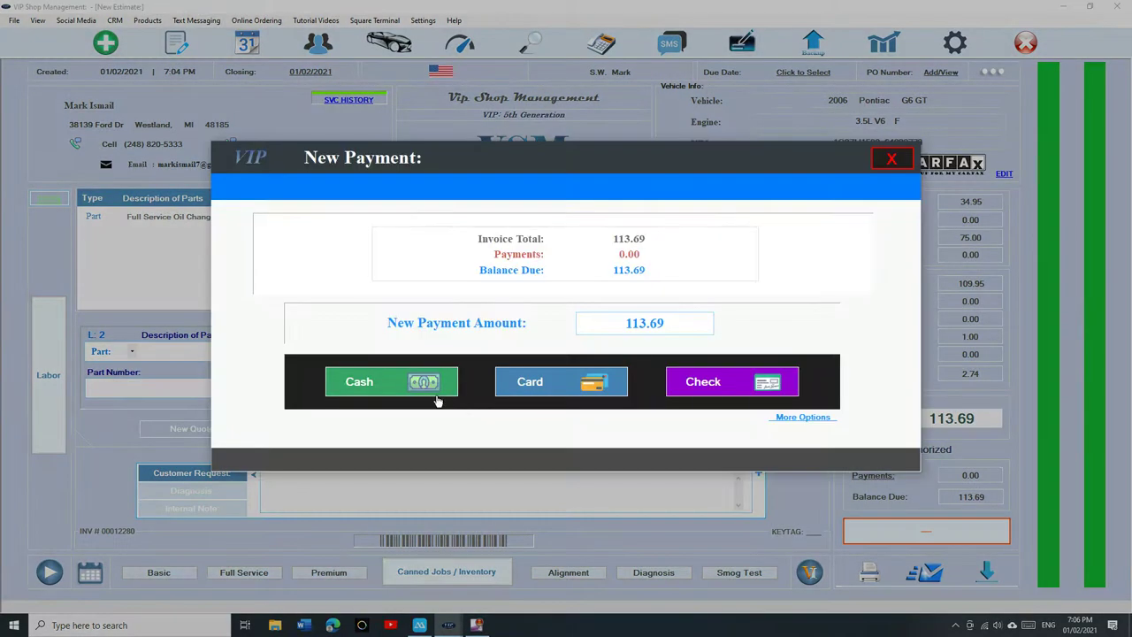
{"action": "left_click", "coordinate": [431, 393]}
{"action": "left_click", "coordinate": [669, 399]}
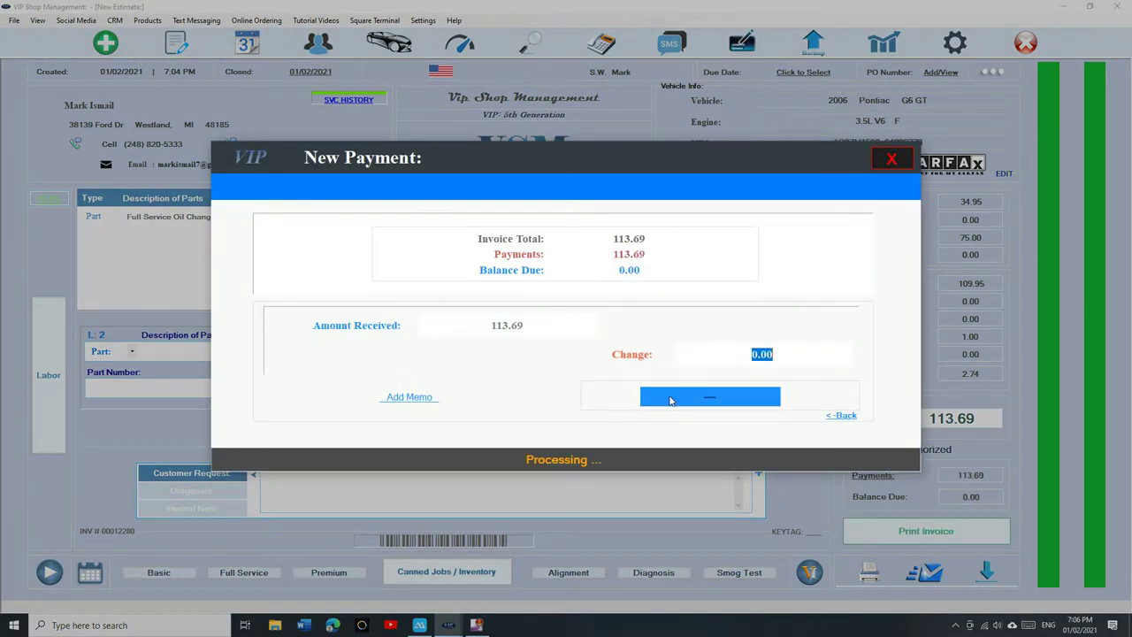